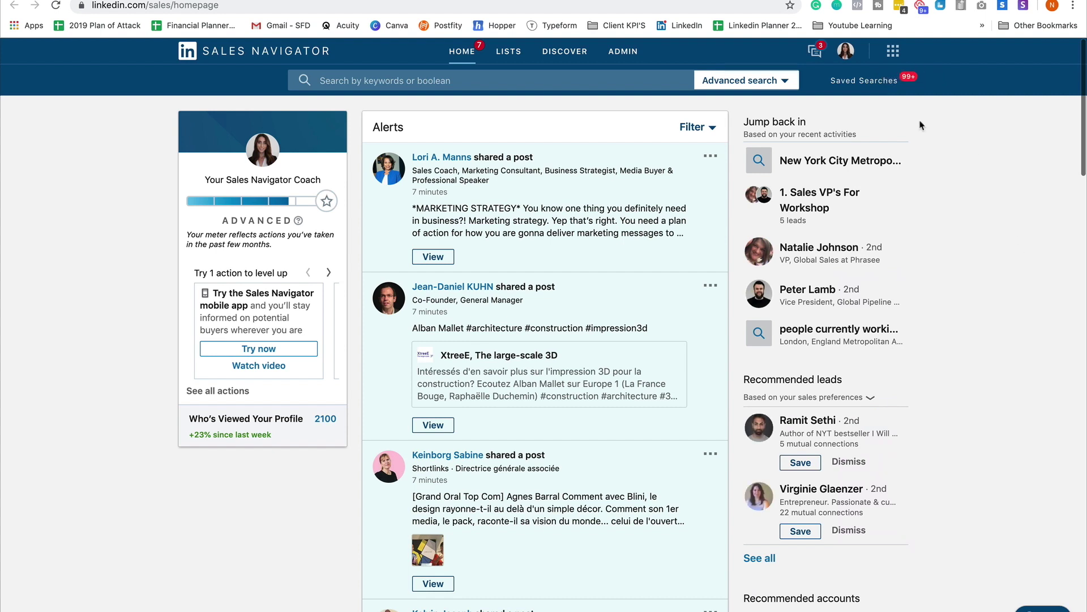
# Load the saved search '1. LDN, Rest, 11-50, Owner' and its 191 London restaurant leads.
pyautogui.moveTo(875, 86)
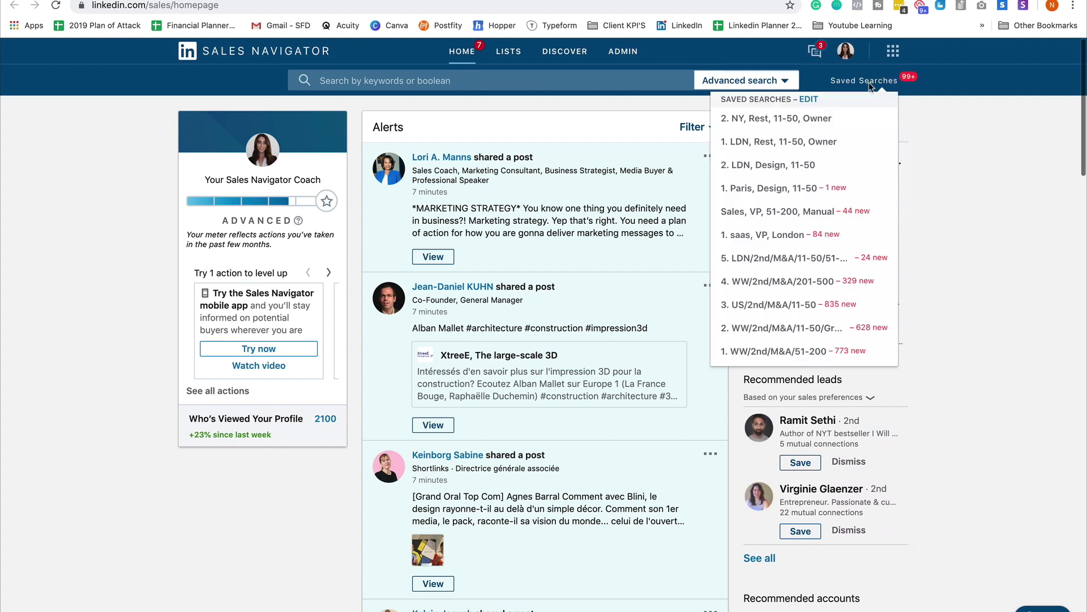
pyautogui.click(792, 143)
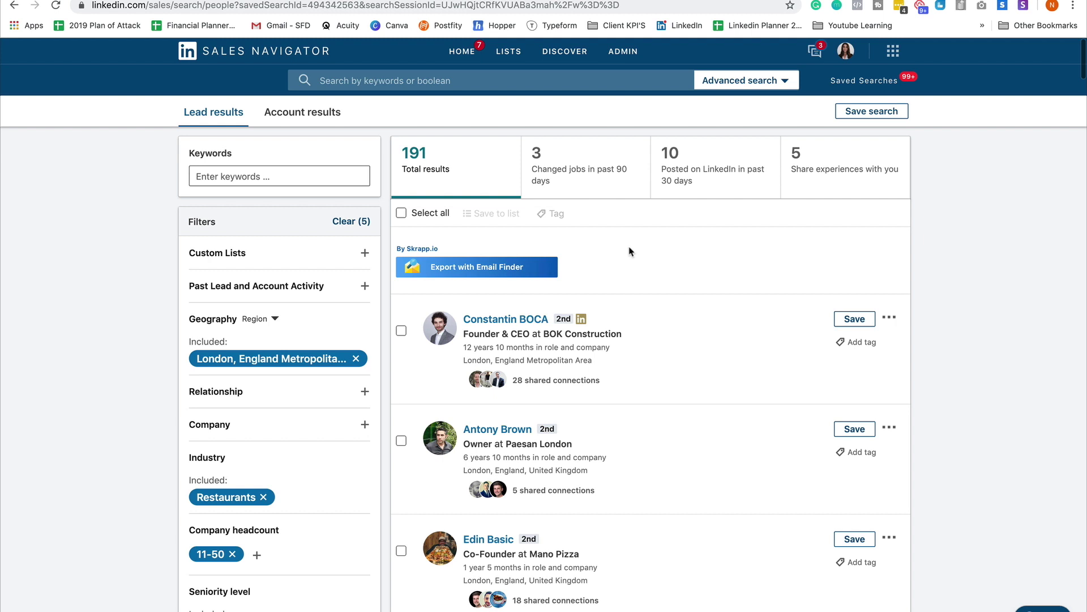
pyautogui.scroll(-2, 630, 251)
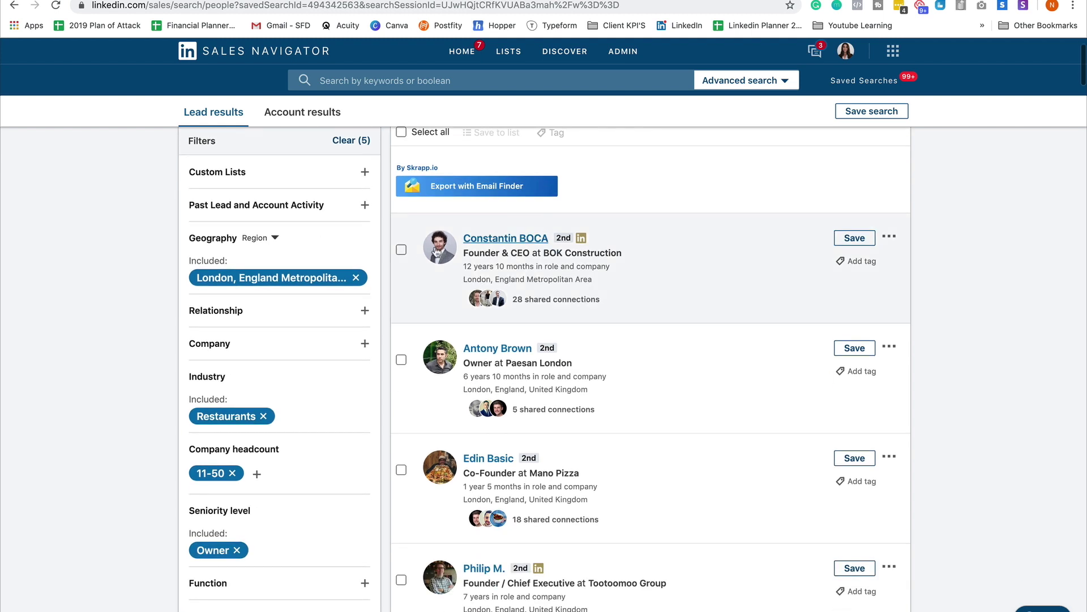
# Tick the BOK Construction, Mano Pizza, Reef Group and HotBox London leads.
pyautogui.click(402, 166)
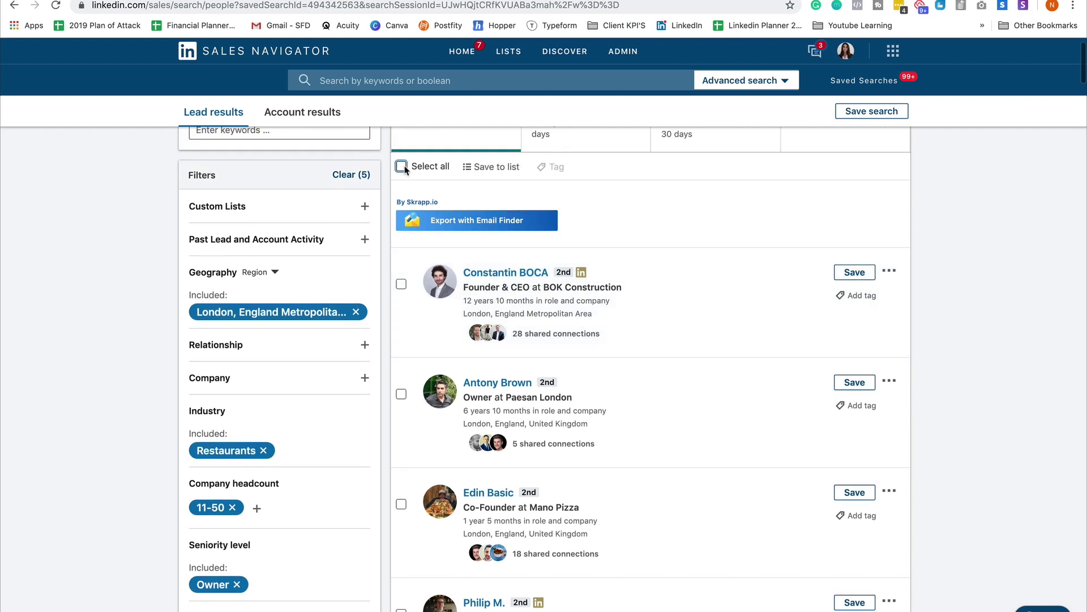
pyautogui.click(403, 166)
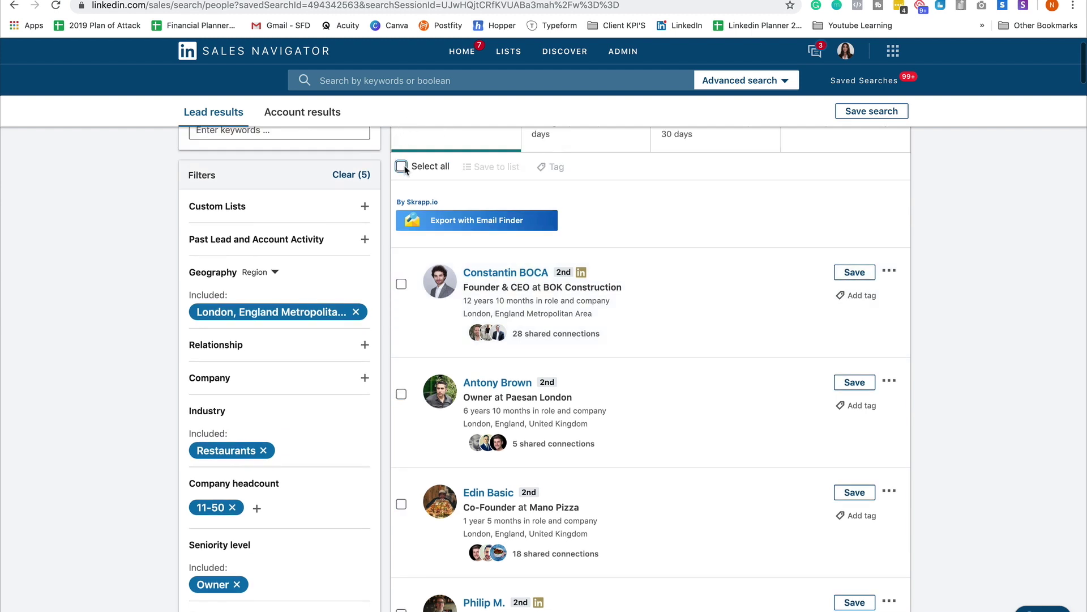
pyautogui.click(401, 284)
pyautogui.click(401, 504)
pyautogui.scroll(-5, 401, 487)
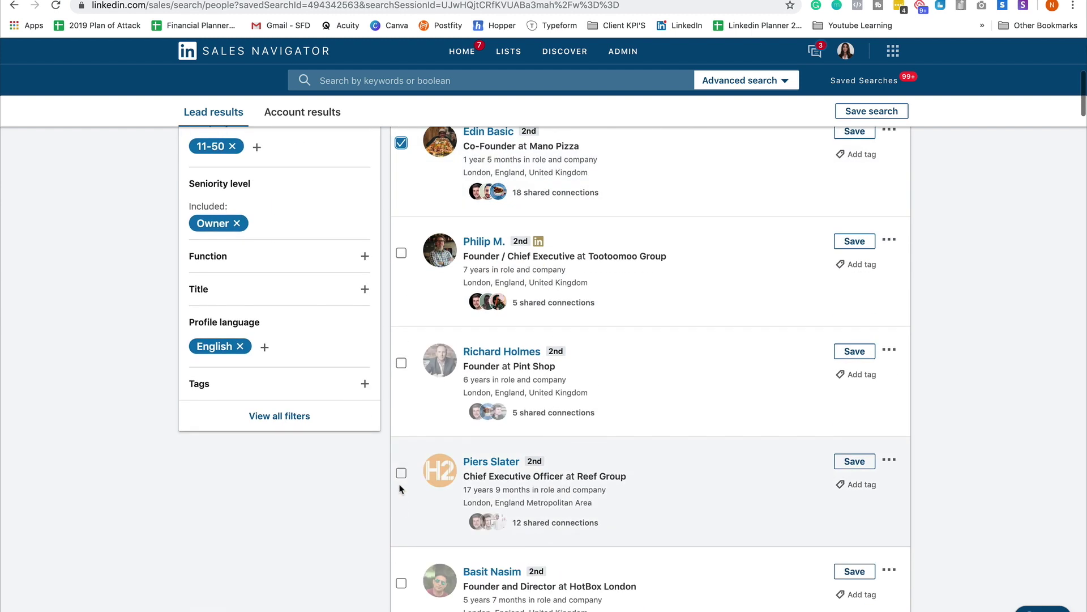
pyautogui.click(401, 473)
pyautogui.click(401, 583)
# Tick the Mikos founder and two more leads further down, then show the available lists.
pyautogui.scroll(-8, 401, 586)
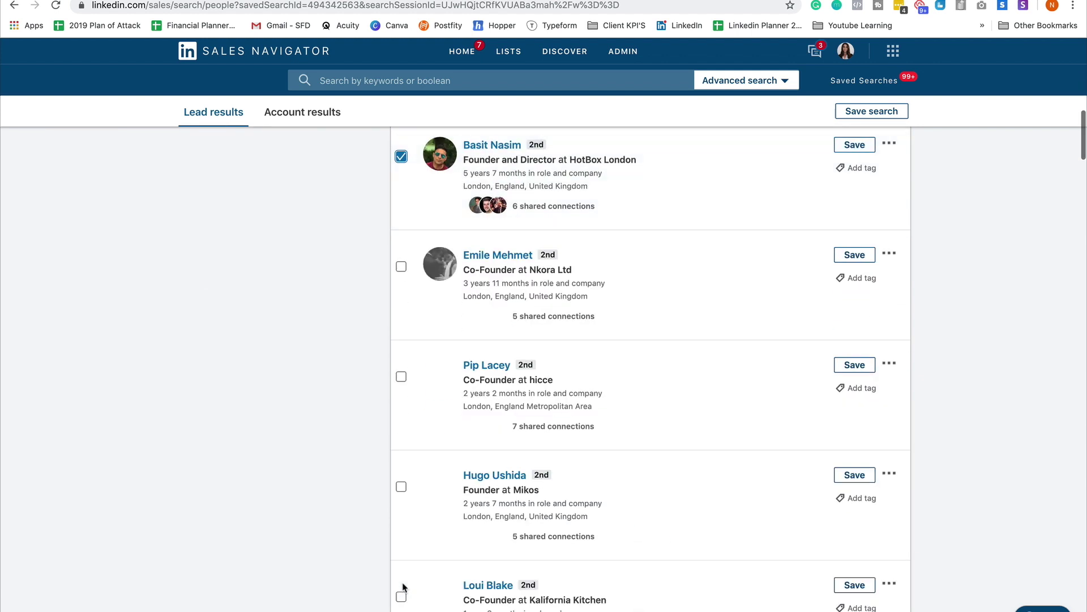
pyautogui.click(401, 486)
pyautogui.scroll(-8, 402, 485)
pyautogui.click(400, 472)
pyautogui.click(401, 362)
pyautogui.scroll(20, 959, 371)
pyautogui.click(497, 216)
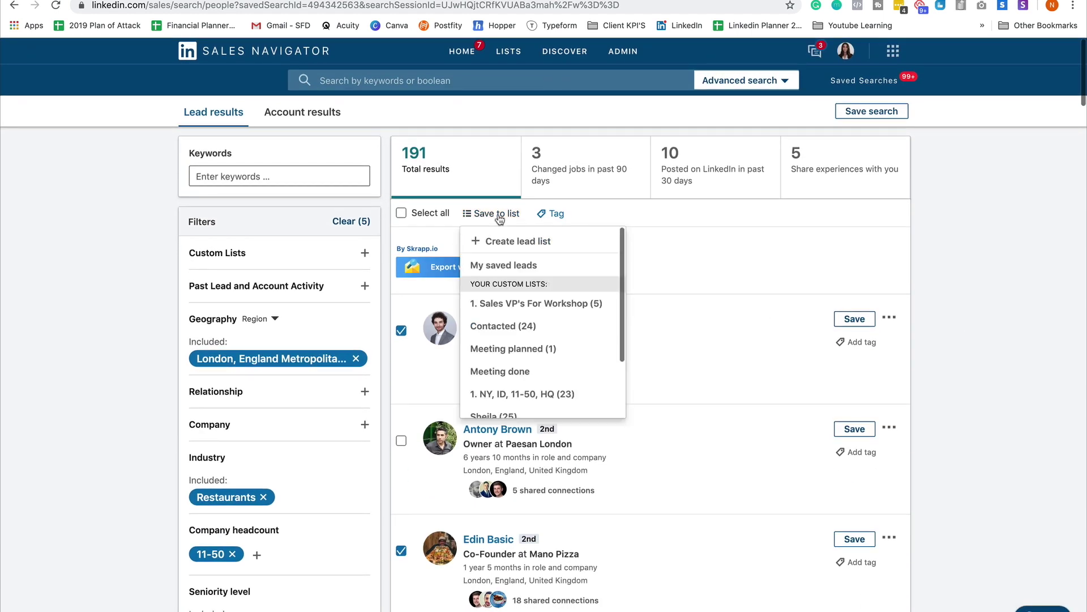
# Create a new lead list named 'Restaurant Owners' holding the seven ticked leads.
pyautogui.scroll(-3, 522, 311)
pyautogui.scroll(3, 523, 312)
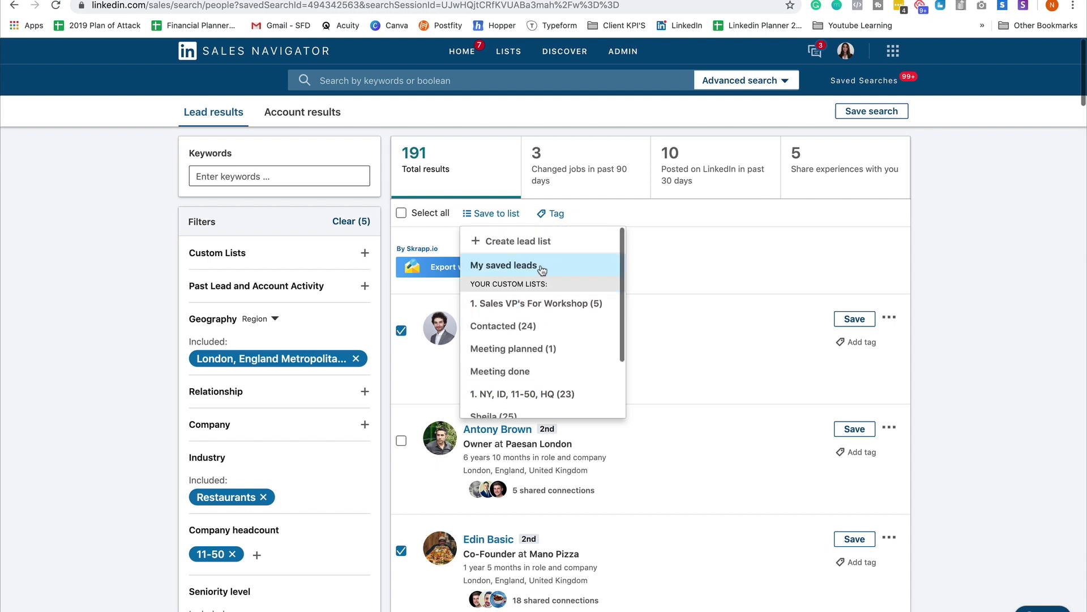
pyautogui.click(530, 243)
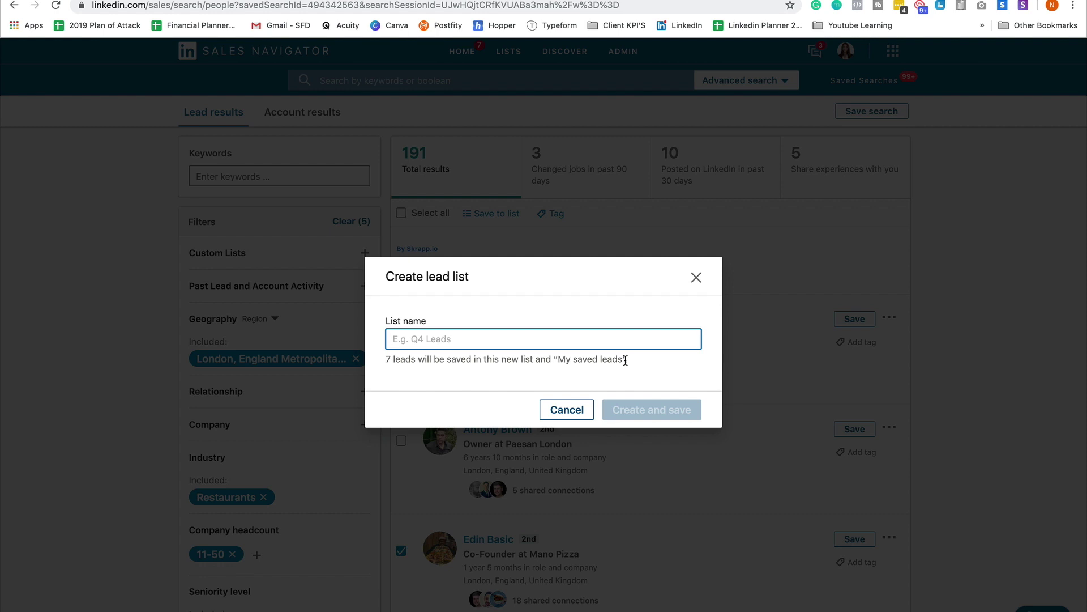
pyautogui.write('Restaur')
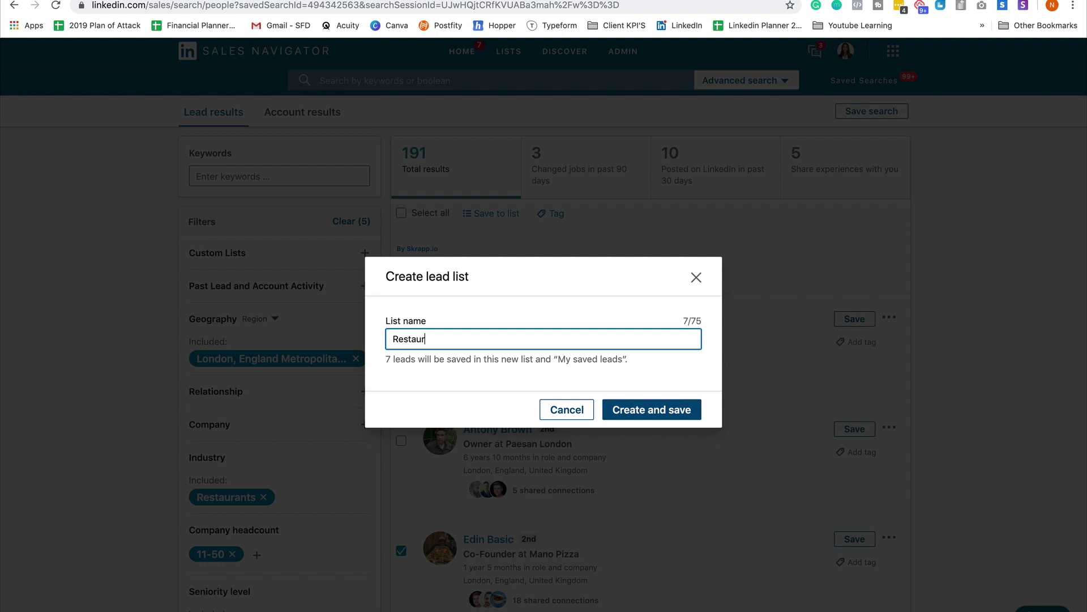
pyautogui.write('ant Owners')
pyautogui.click(660, 408)
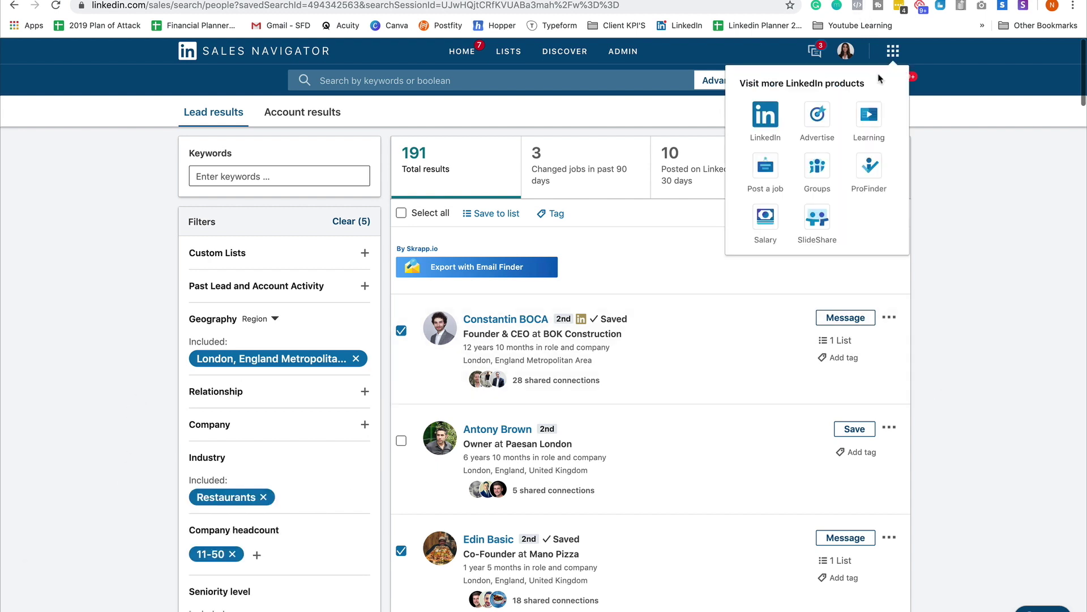
# Clear all lead ticks, then go to the Lead lists page showing Restaurant Owners with 7 leads.
pyautogui.moveTo(887, 86)
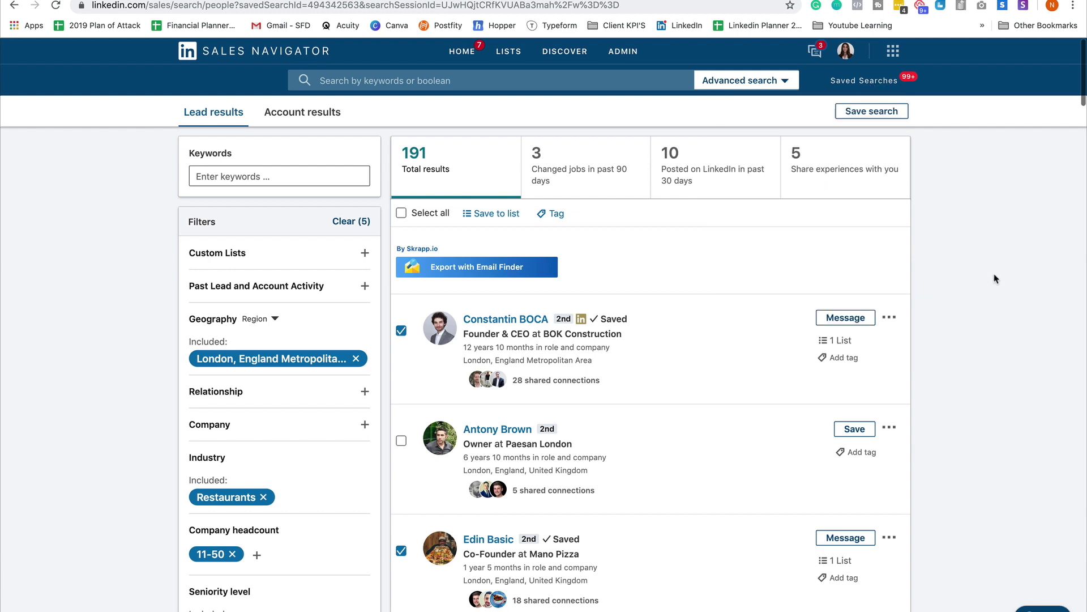
pyautogui.scroll(-7, 995, 277)
pyautogui.scroll(8, 995, 278)
pyautogui.click(401, 213)
pyautogui.click(401, 213)
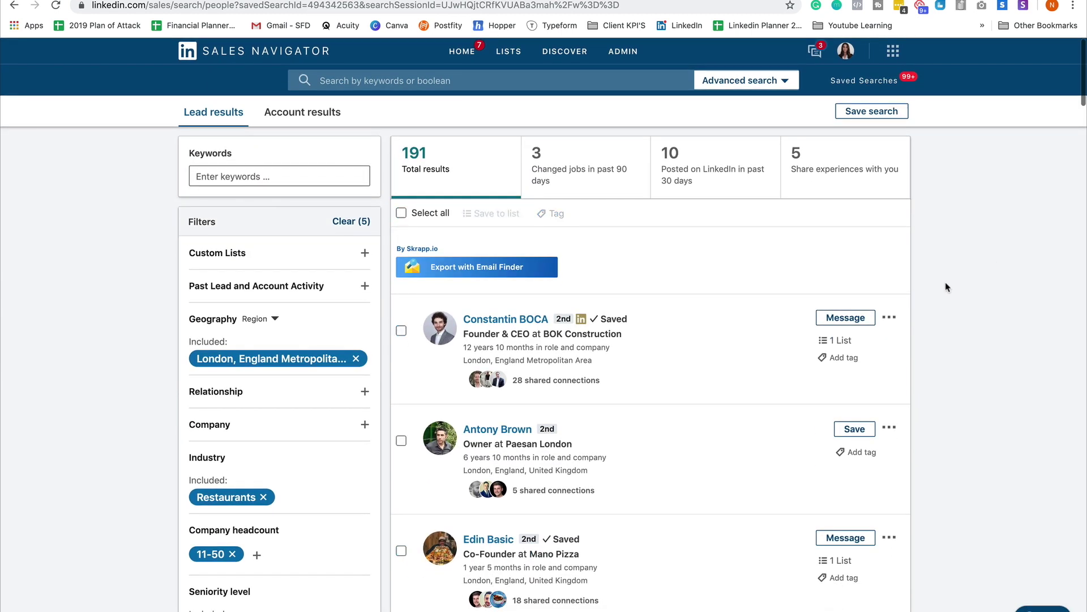
pyautogui.moveTo(520, 61)
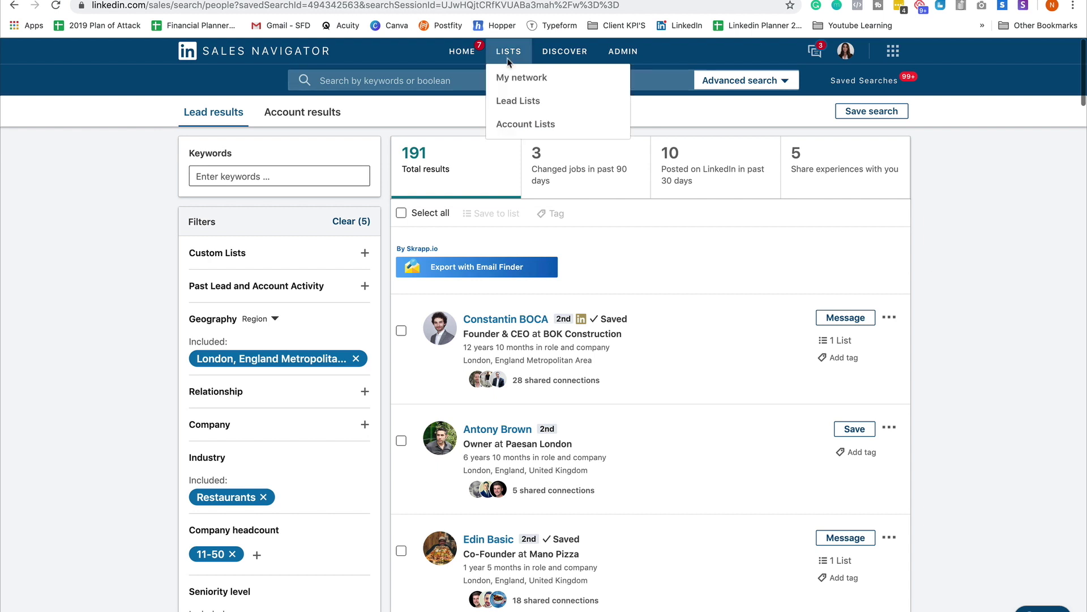
pyautogui.click(517, 102)
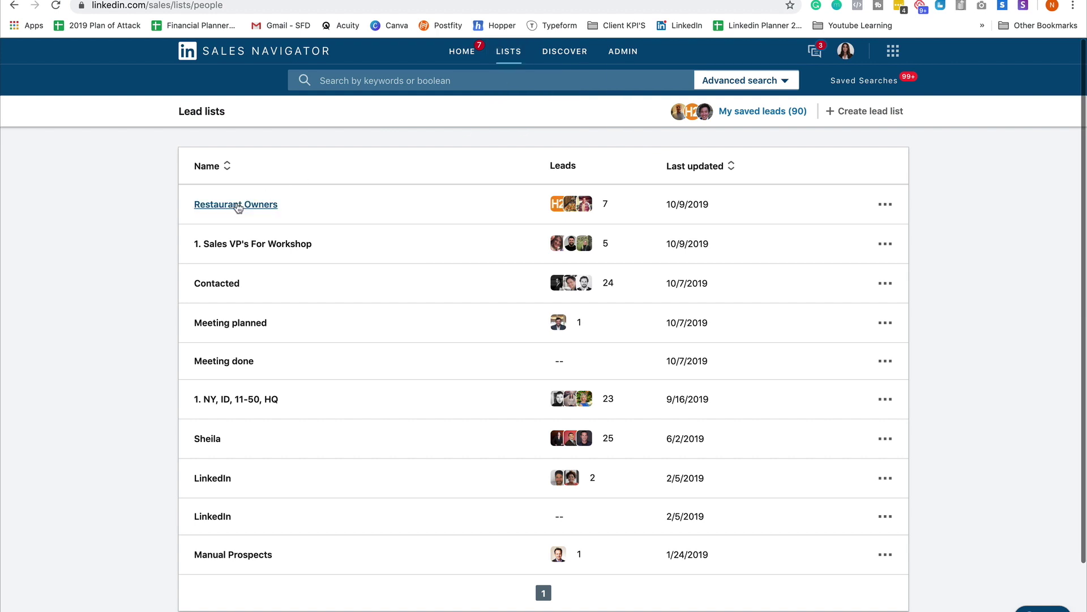
pyautogui.click(236, 205)
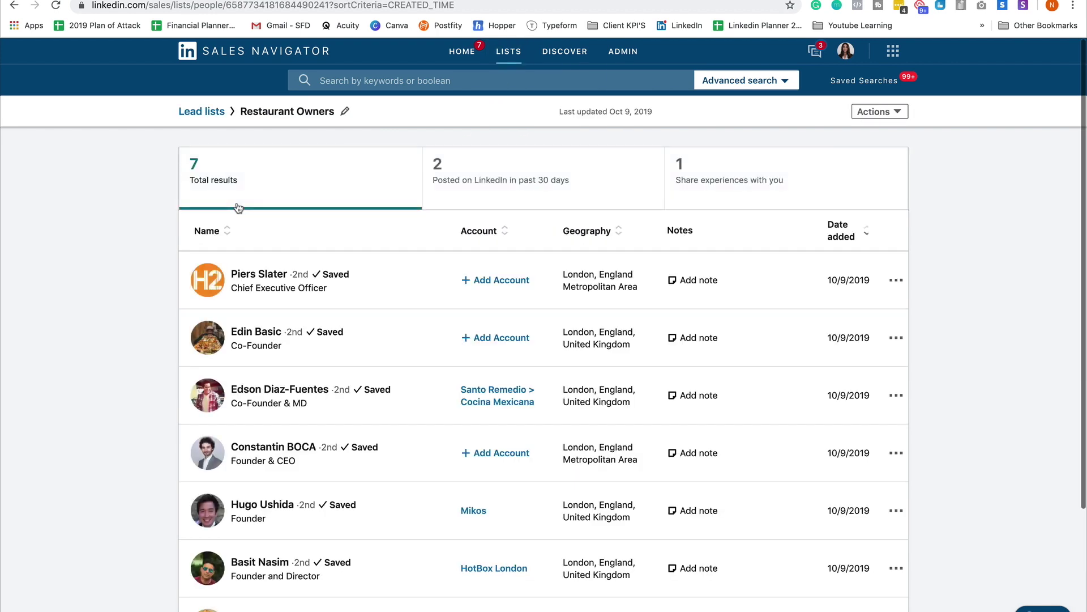
pyautogui.scroll(-3, 155, 320)
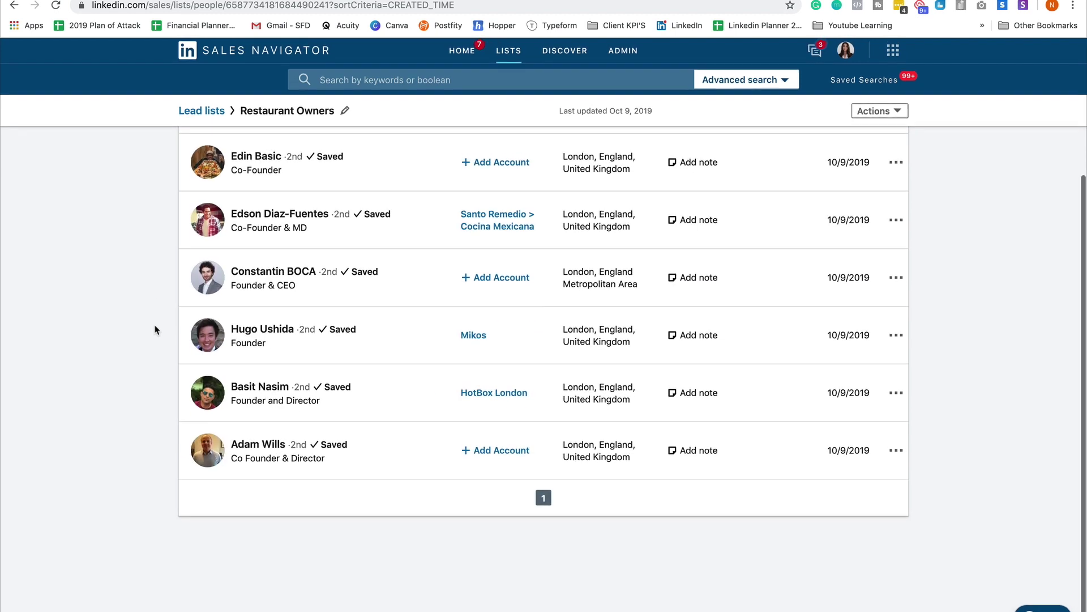
pyautogui.scroll(3, 157, 330)
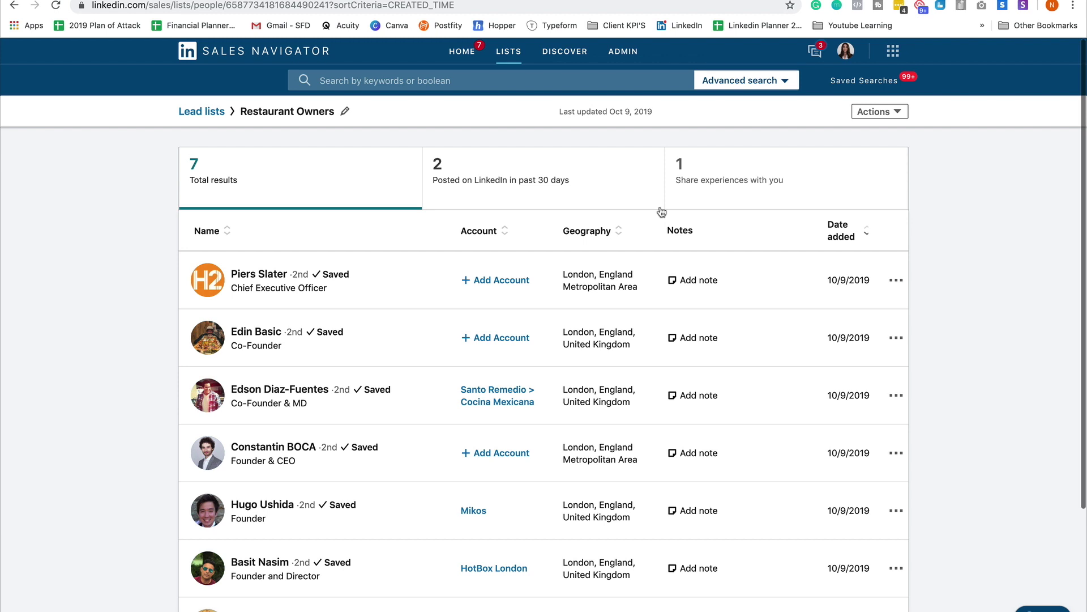
pyautogui.click(512, 174)
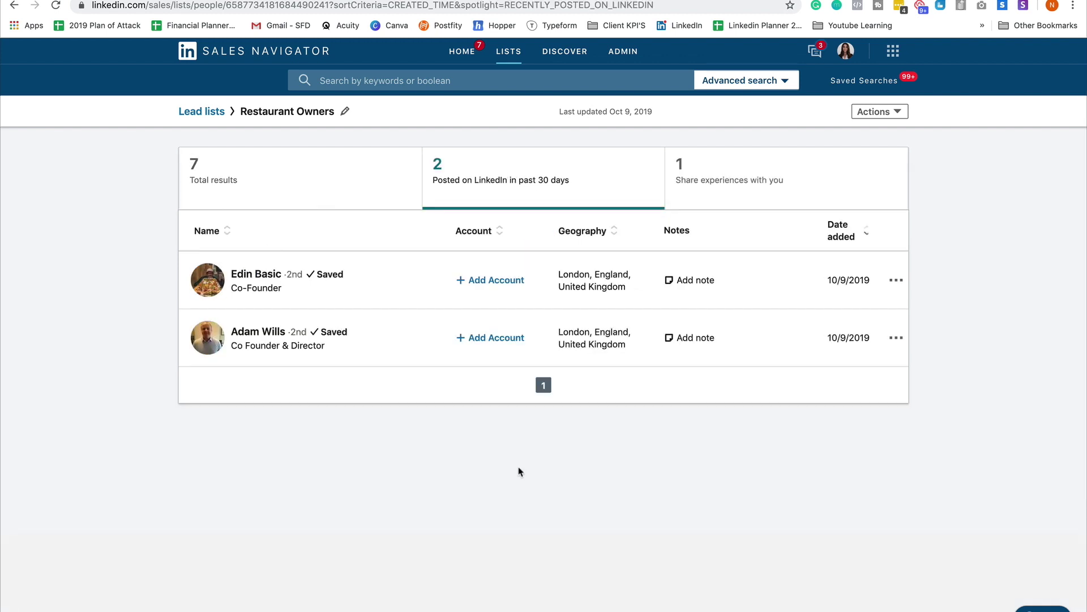
pyautogui.click(327, 174)
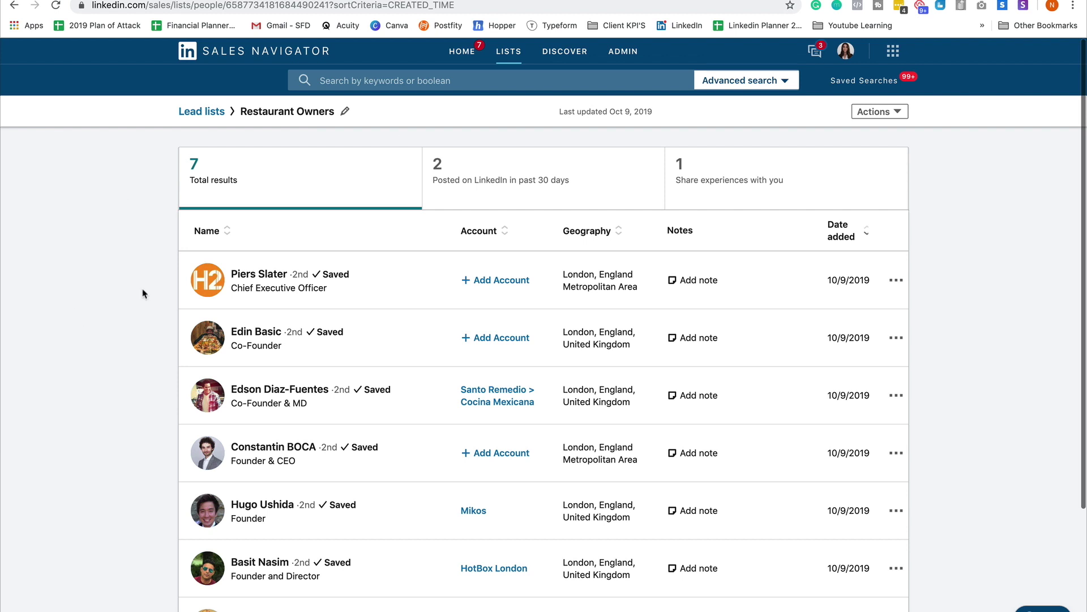
pyautogui.click(212, 116)
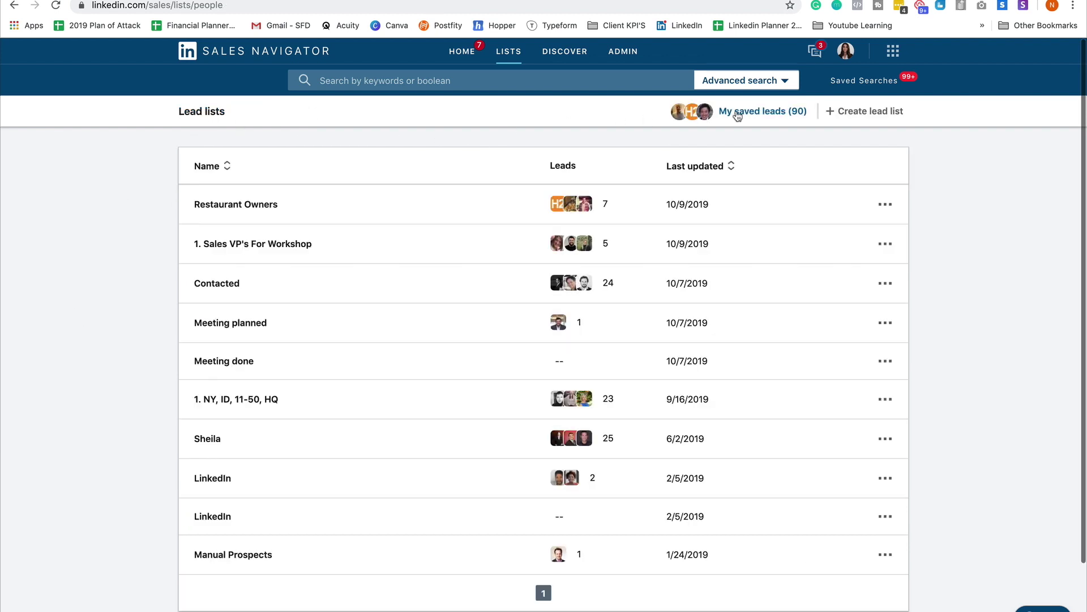
# Open My saved leads and switch the Custom Lists filter from accounts to lead lists.
pyautogui.click(762, 111)
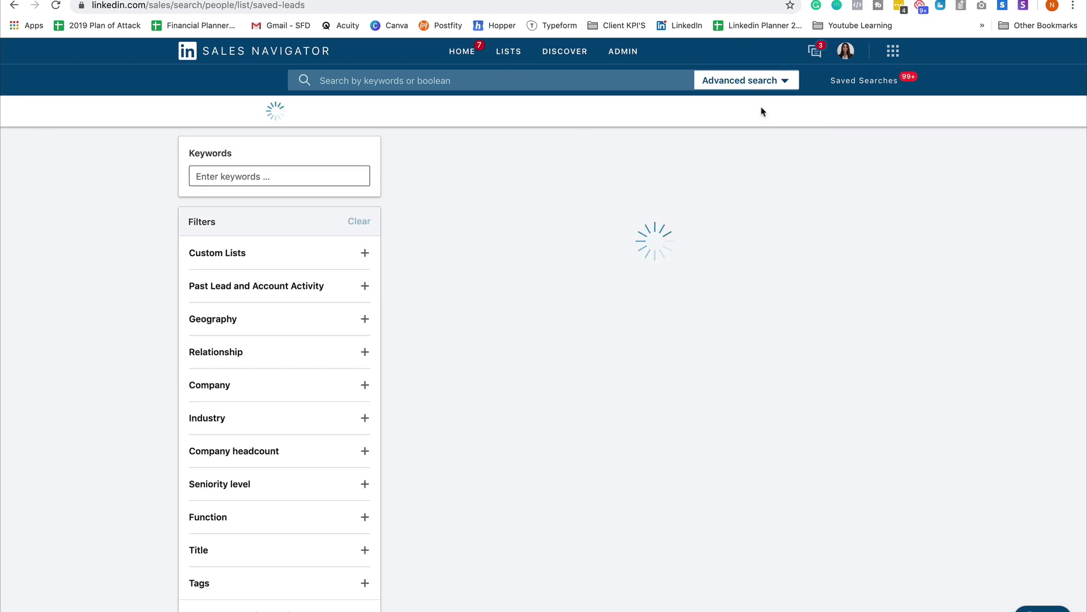
pyautogui.click(232, 253)
pyautogui.click(316, 261)
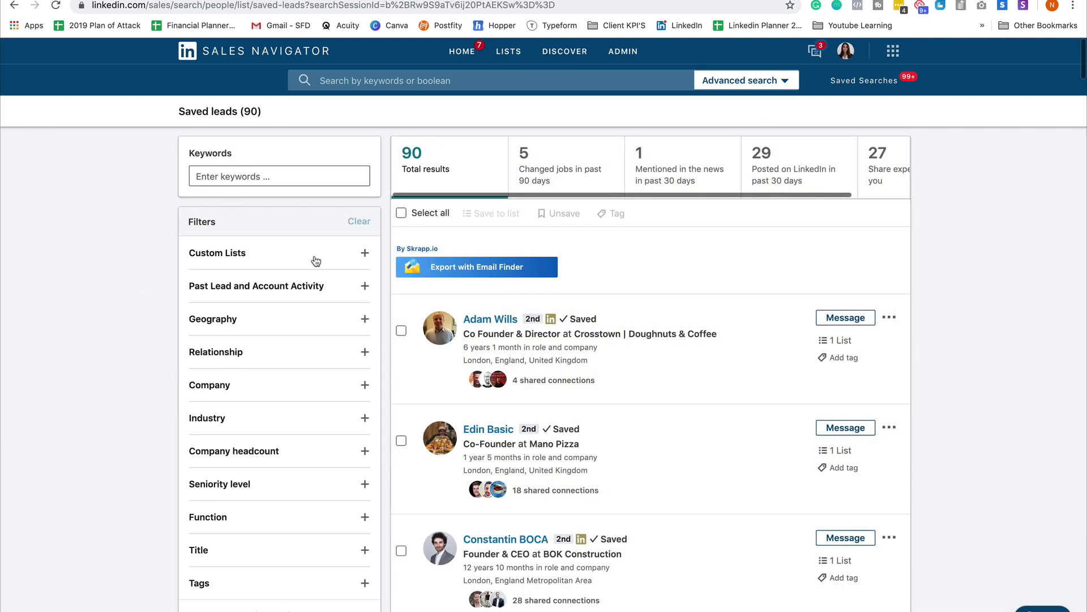
pyautogui.click(364, 254)
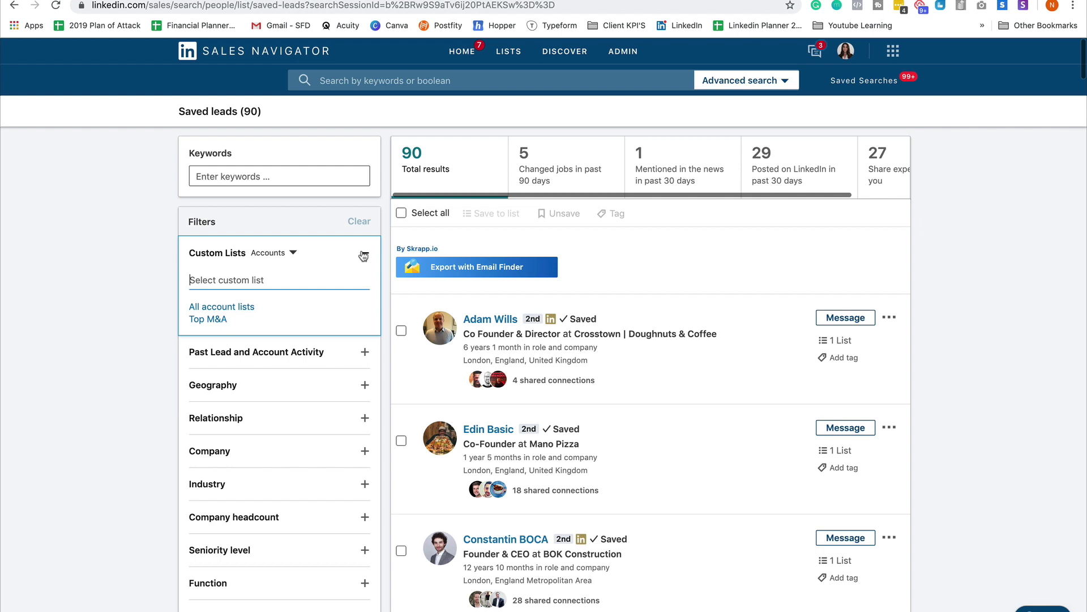
pyautogui.click(274, 253)
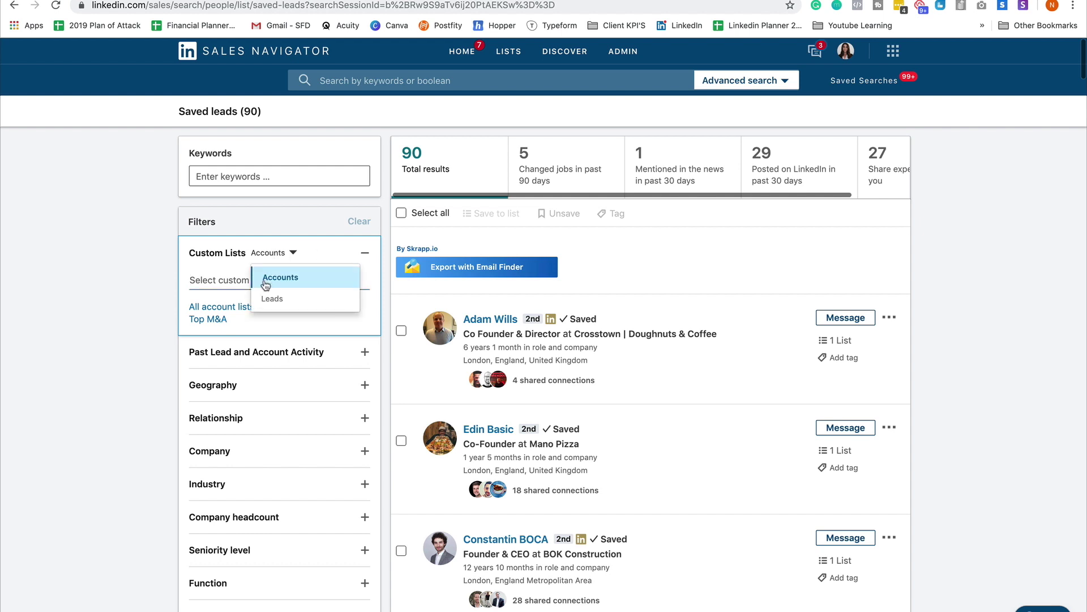
pyautogui.click(266, 299)
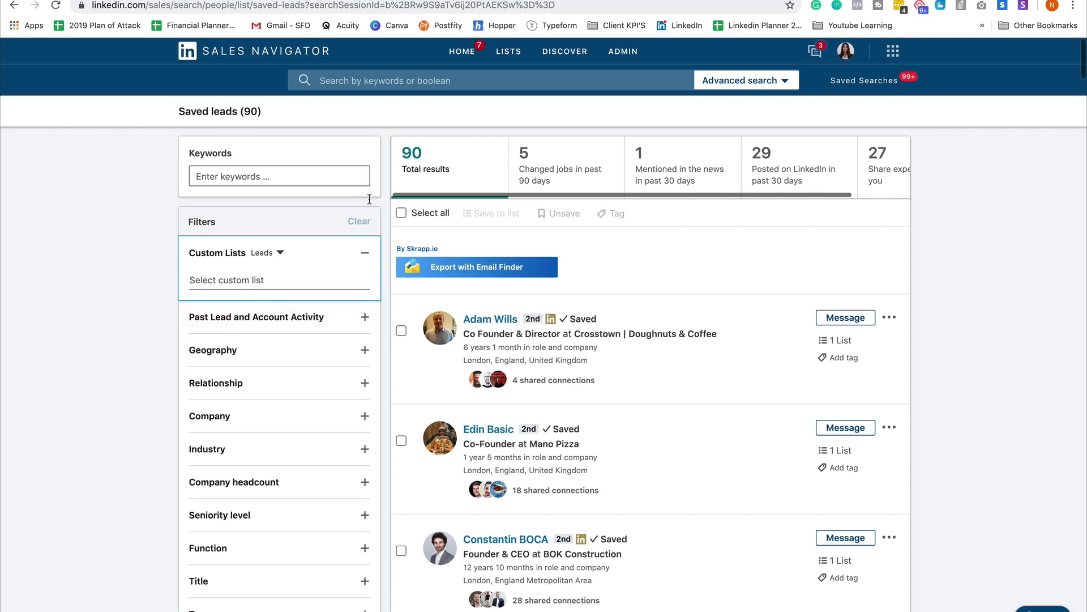
# Filter the saved leads by the Restaurant Owners list, narrowing 90 results to 7.
pyautogui.click(776, 82)
pyautogui.click(776, 82)
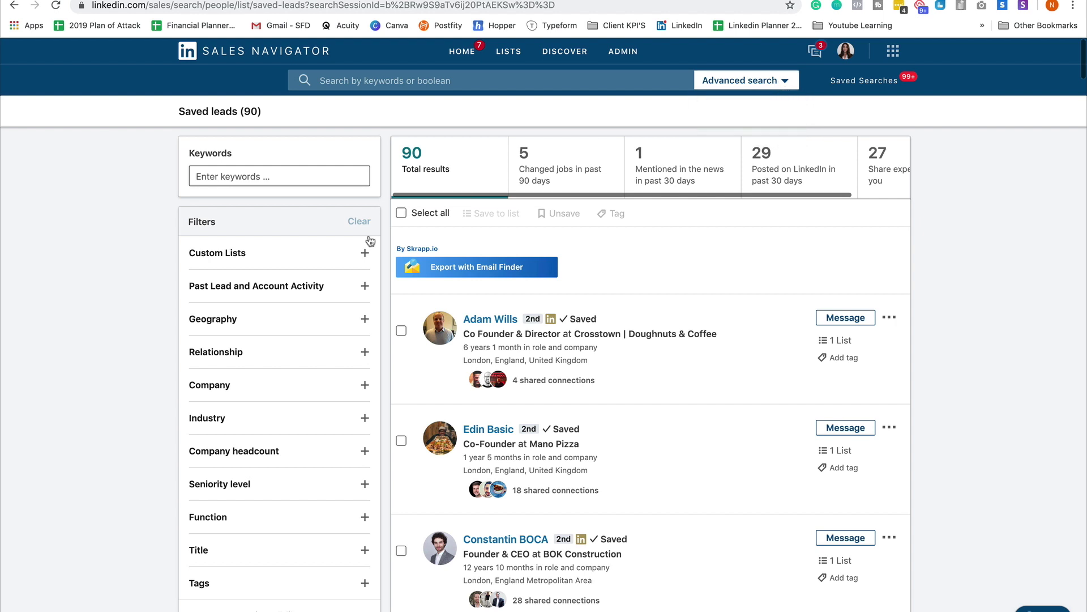
pyautogui.click(335, 244)
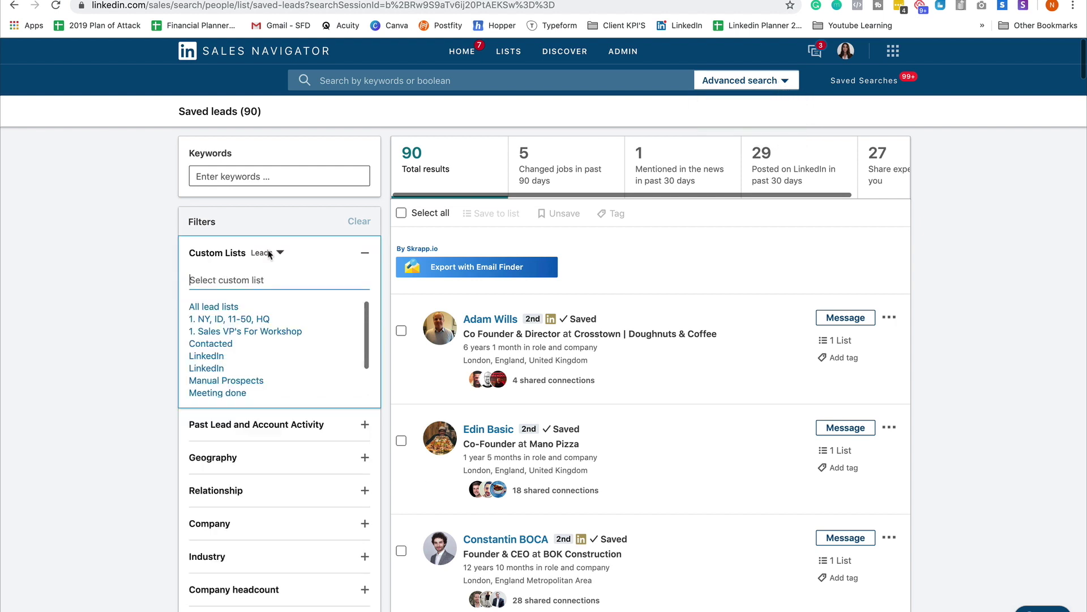
pyautogui.scroll(-2, 235, 332)
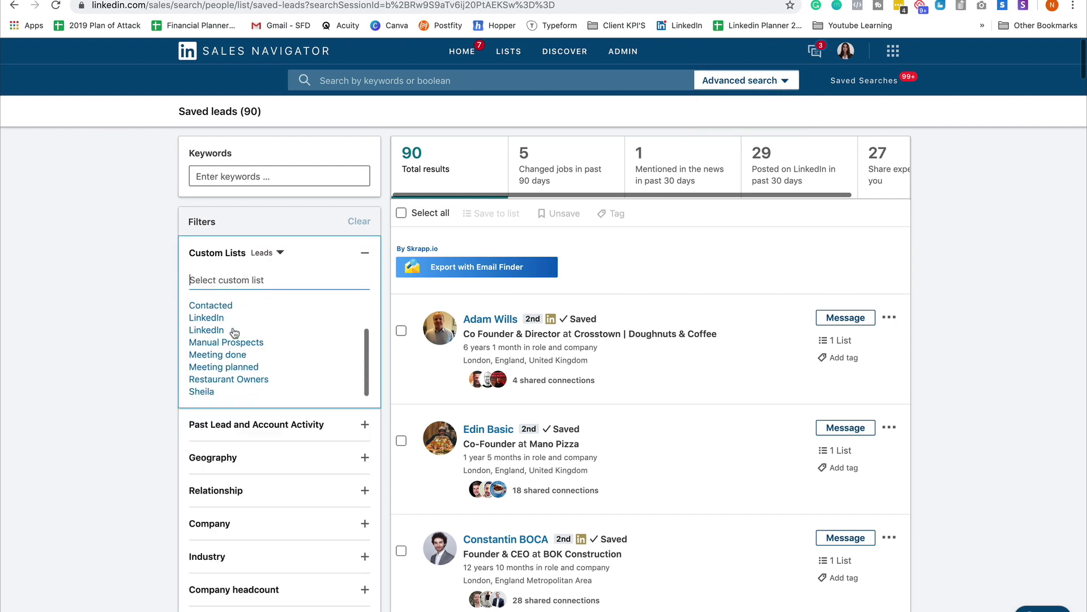
pyautogui.scroll(1, 234, 332)
pyautogui.scroll(-1, 234, 333)
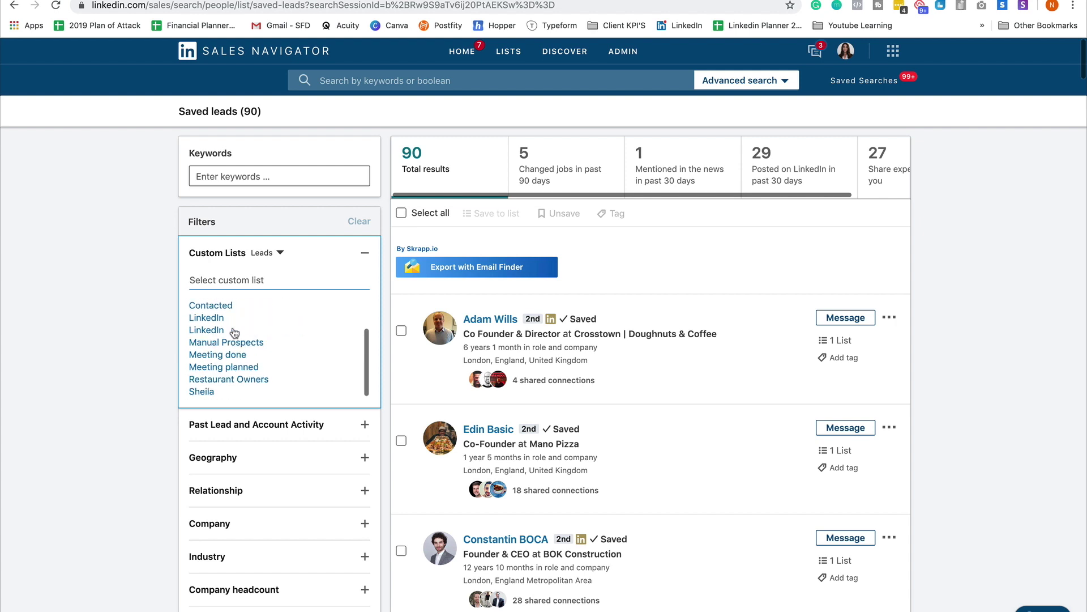
pyautogui.click(217, 381)
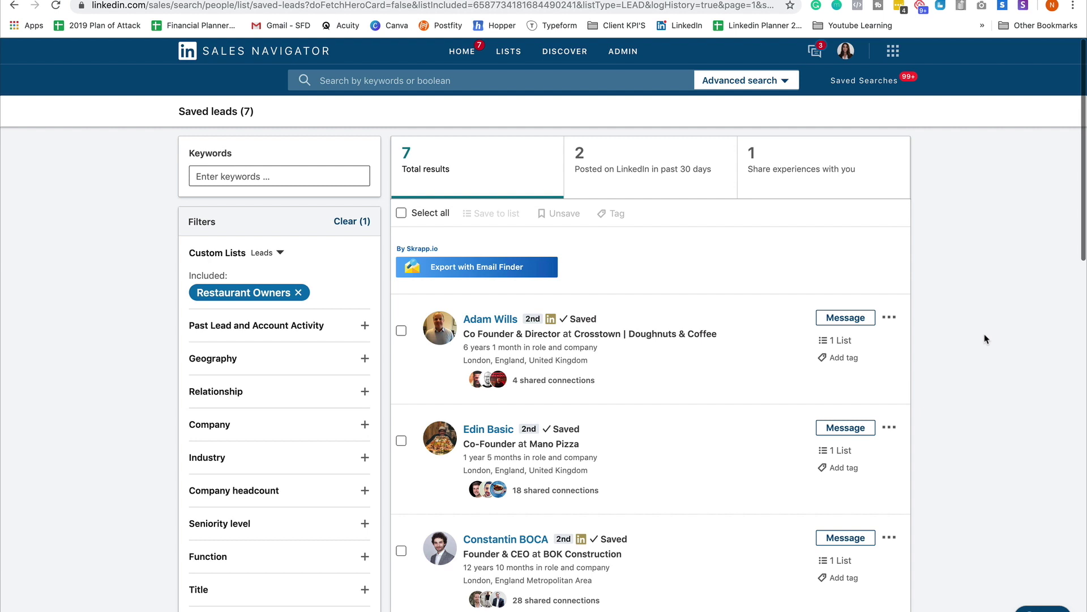
pyautogui.scroll(-3, 985, 337)
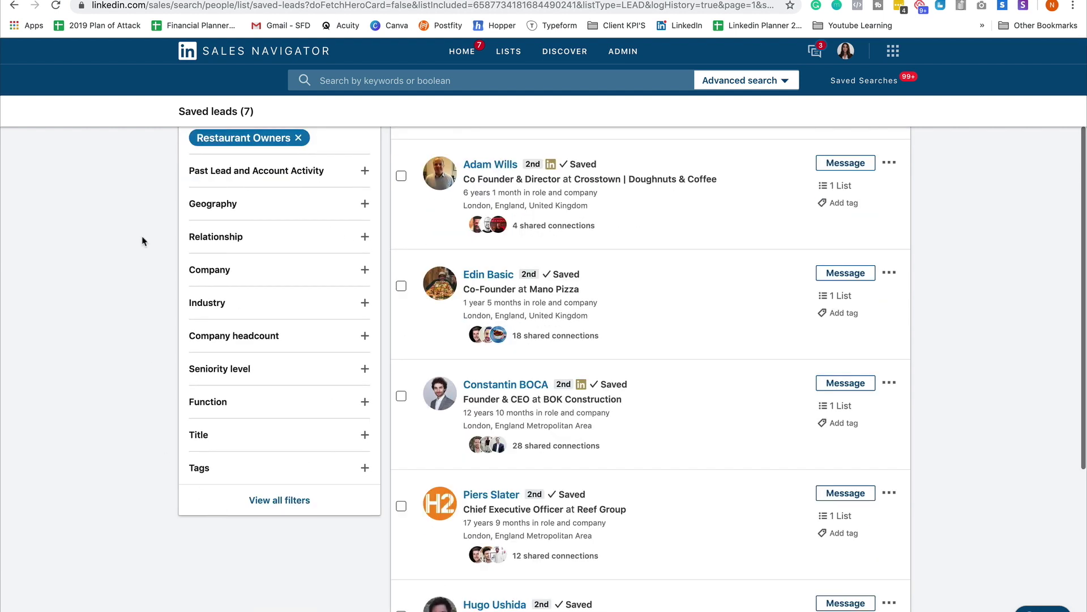
pyautogui.scroll(3, 190, 375)
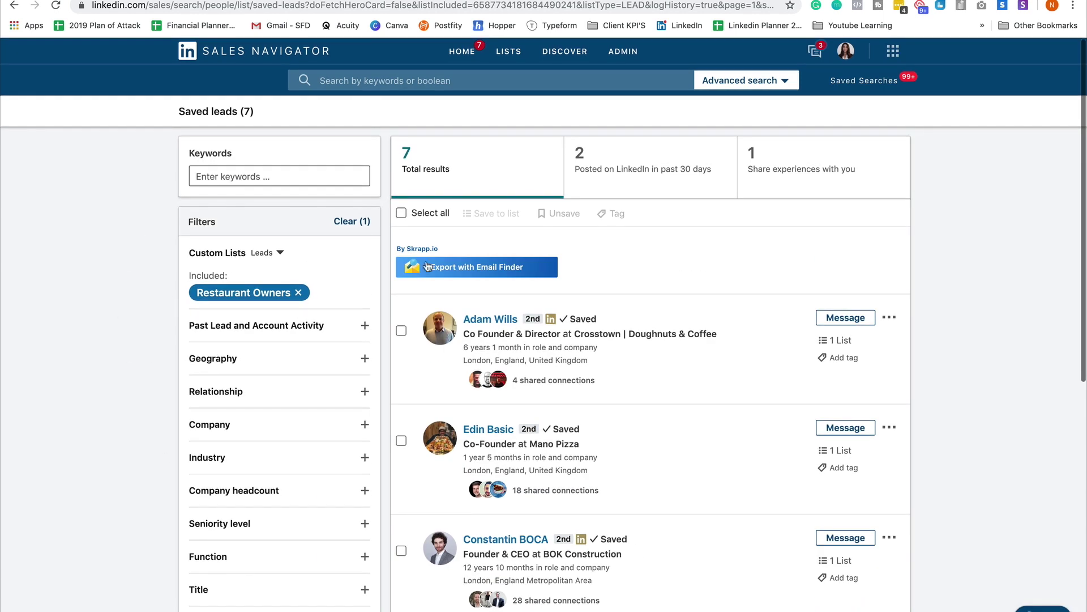
pyautogui.click(419, 217)
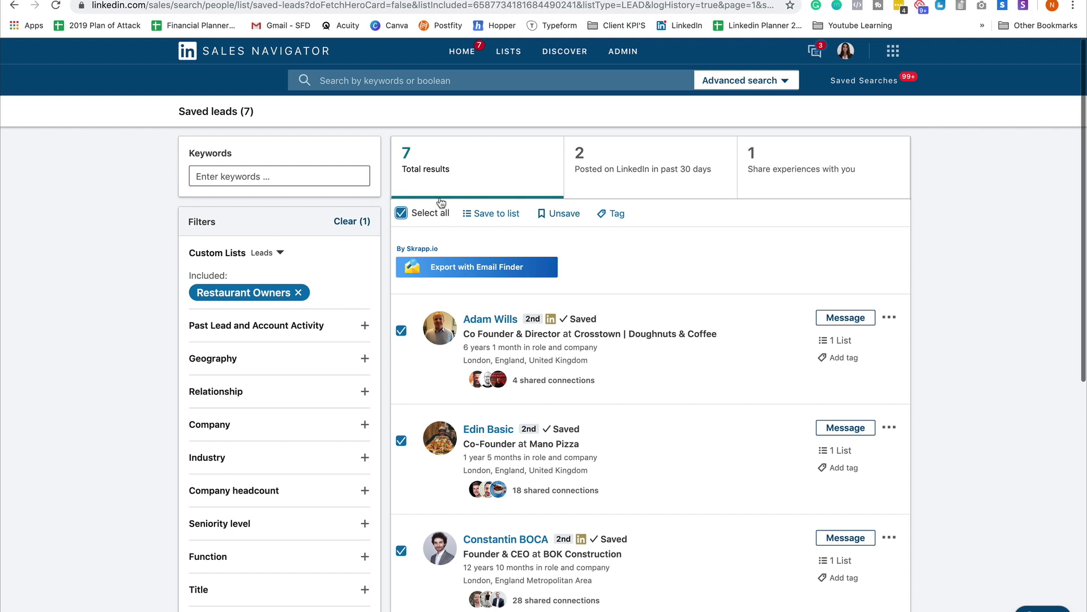
pyautogui.click(403, 214)
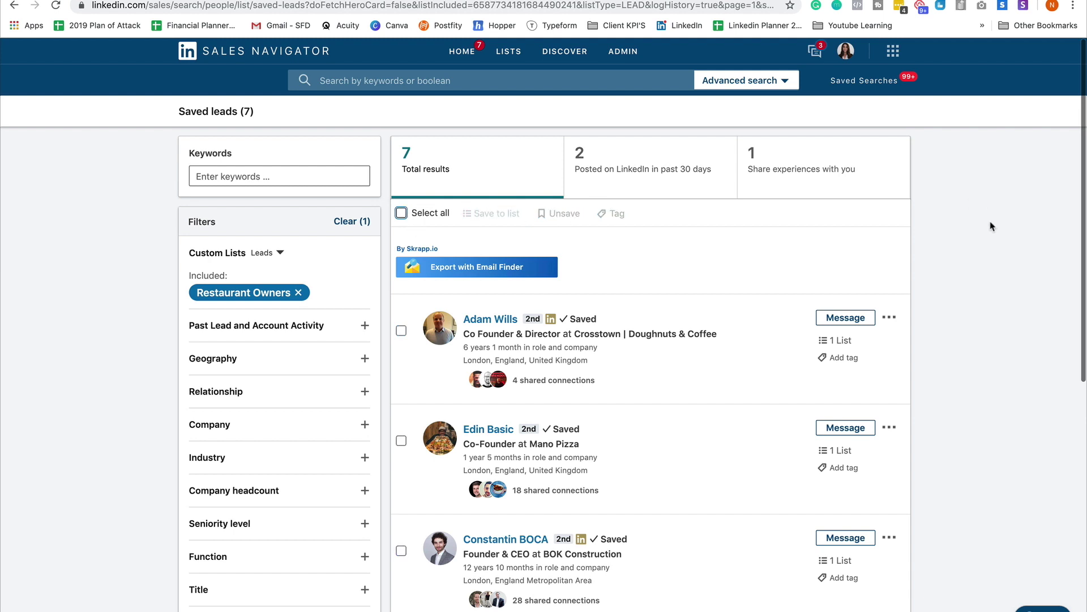